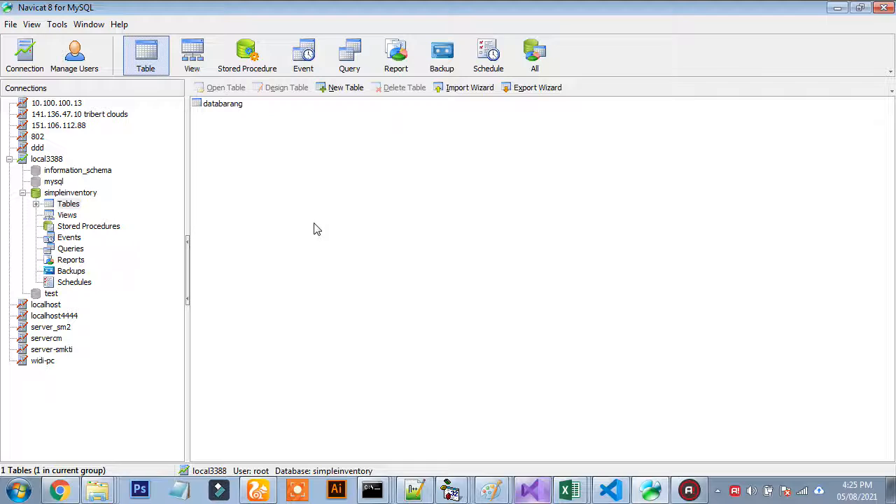
Open the design of the databarang table and rename the kodebarang field to kodebrg
right_click(215, 111)
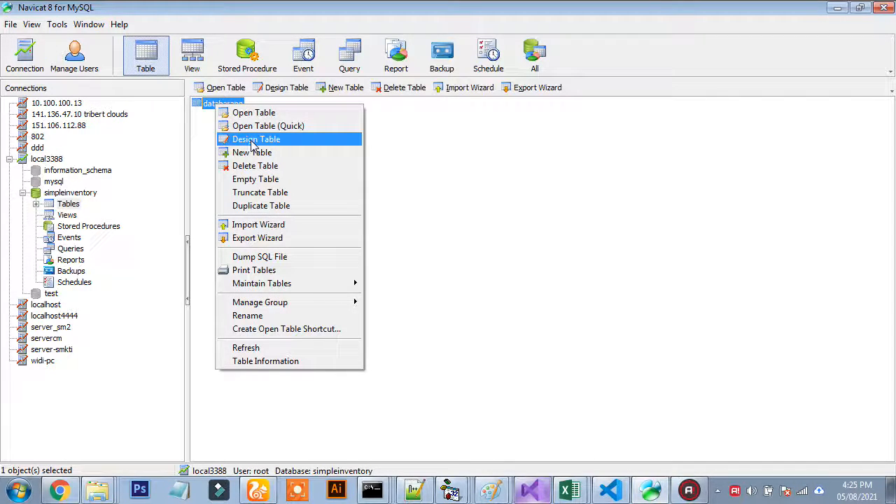
left_click(252, 142)
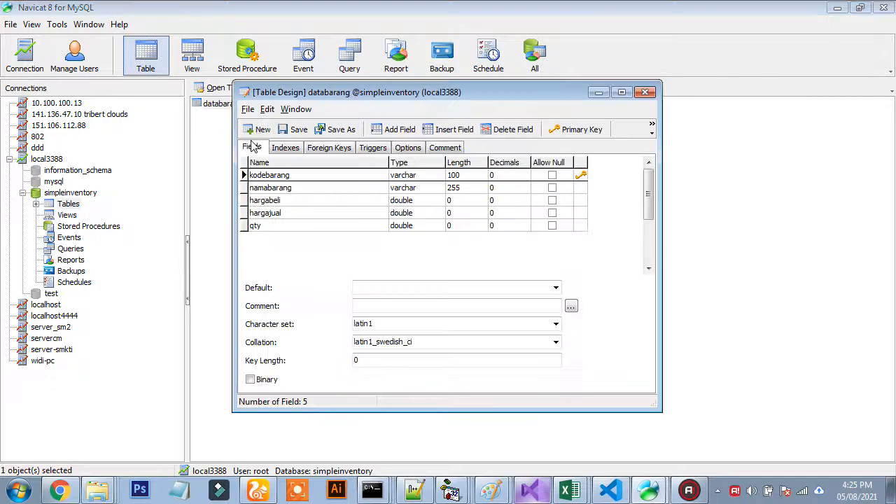
double_click(396, 95)
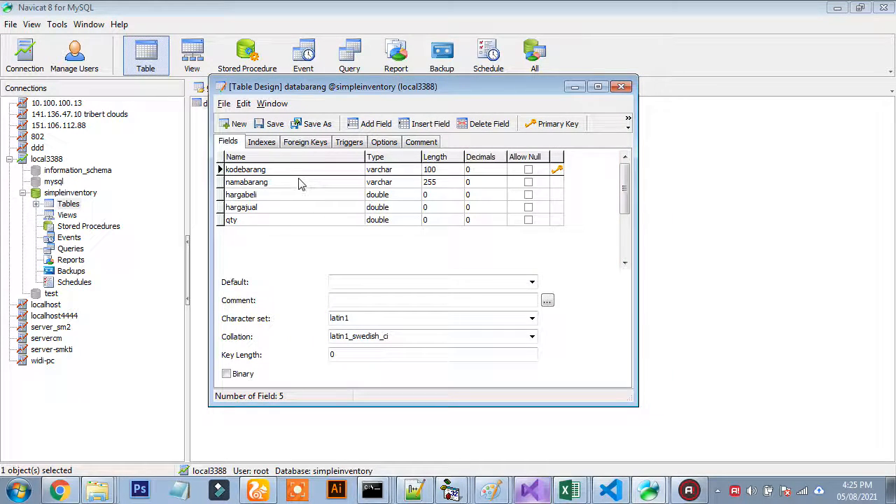
left_click(273, 169)
key("BackSpace")
key("BackSpace")
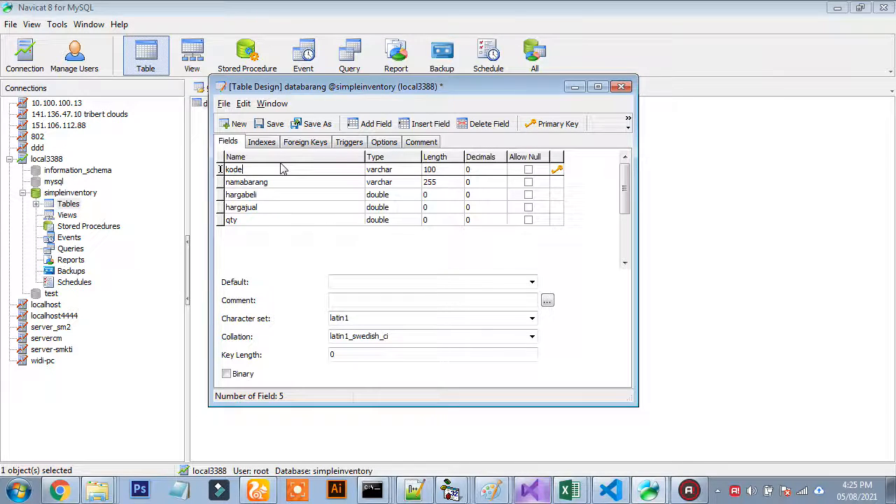
type("brg")
key("Return")
Rename the namabarang field to namabrg and save the table design
key("Down")
key("Return")
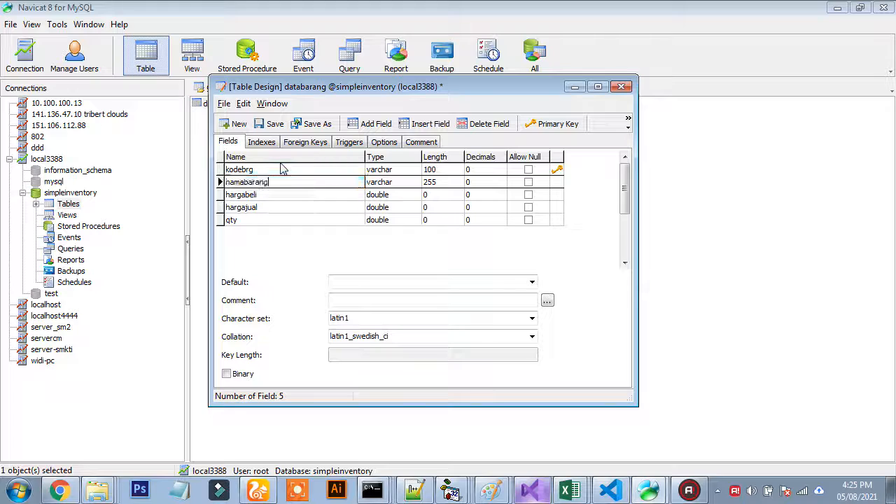
key("BackSpace")
key("BackSpace")
key("BackSpace")
key("BackSpace")
key("BackSpace")
key("BackSpace")
type("br")
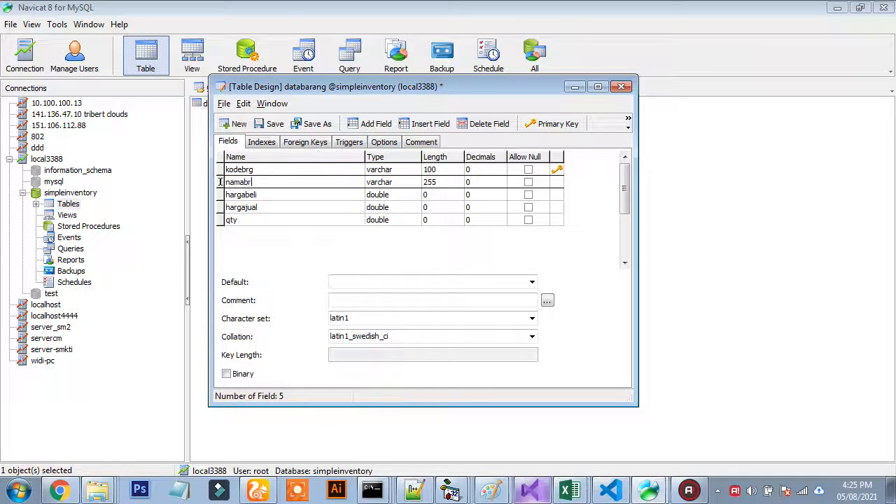
type("g")
key("Return")
key("Down")
key("Up")
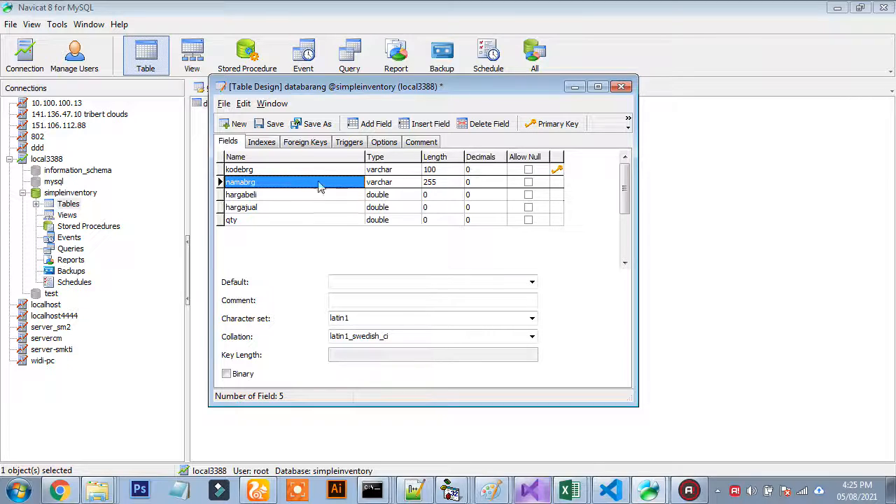
left_click_drag(350, 87, 352, 99)
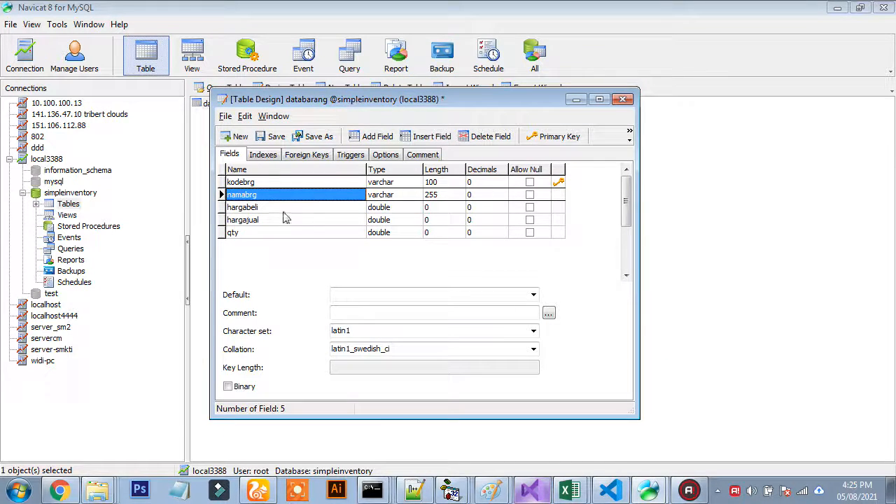
left_click(277, 138)
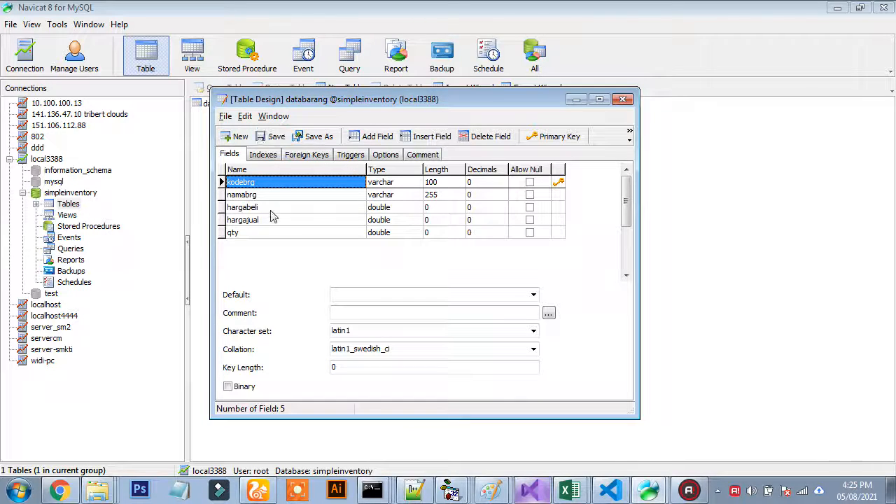
Close the table design and check the column names in the databarang table's data
left_click(622, 99)
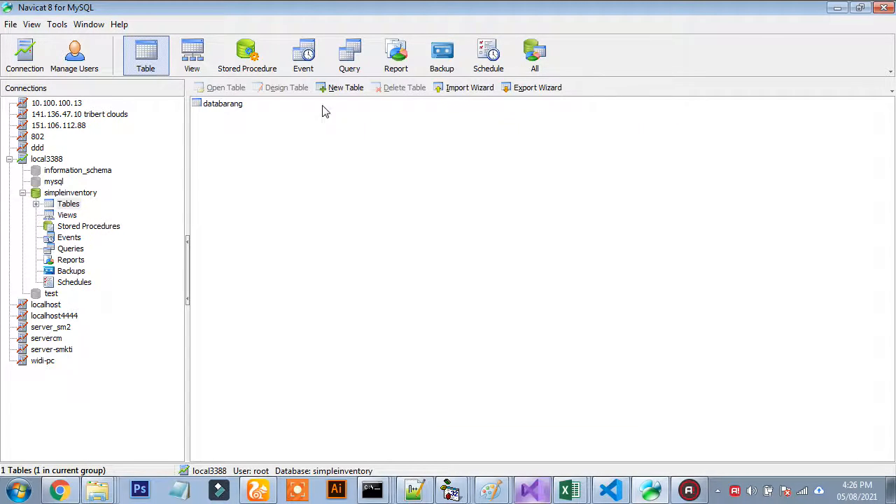
double_click(234, 104)
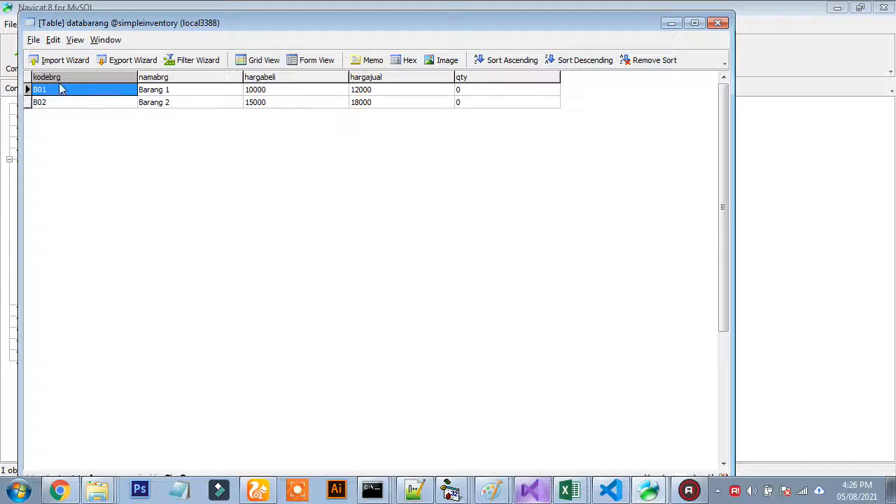
left_click(718, 23)
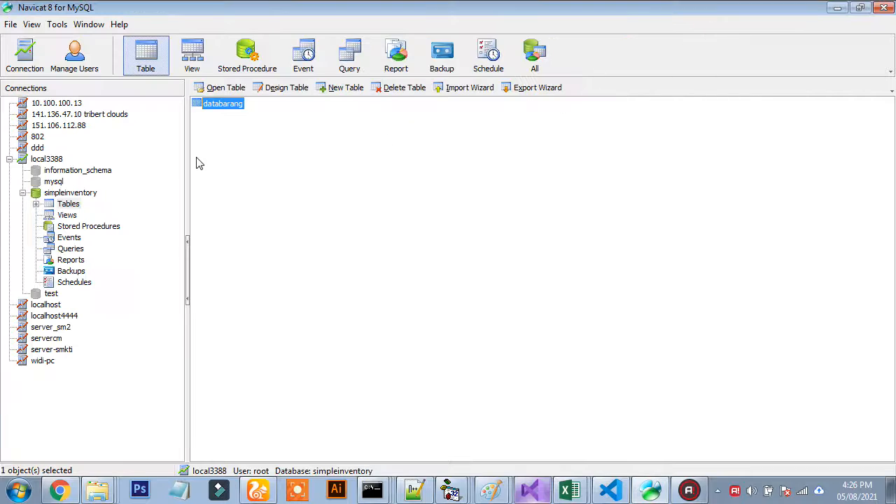
Reopen the databarang table design, change the hargabeli field's type to varchar, and set it back to double
right_click(222, 105)
left_click(241, 145)
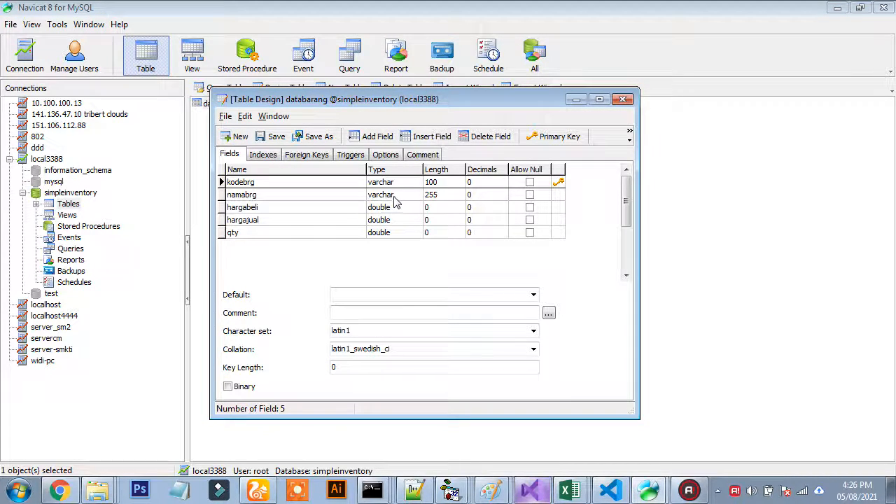
left_click(394, 196)
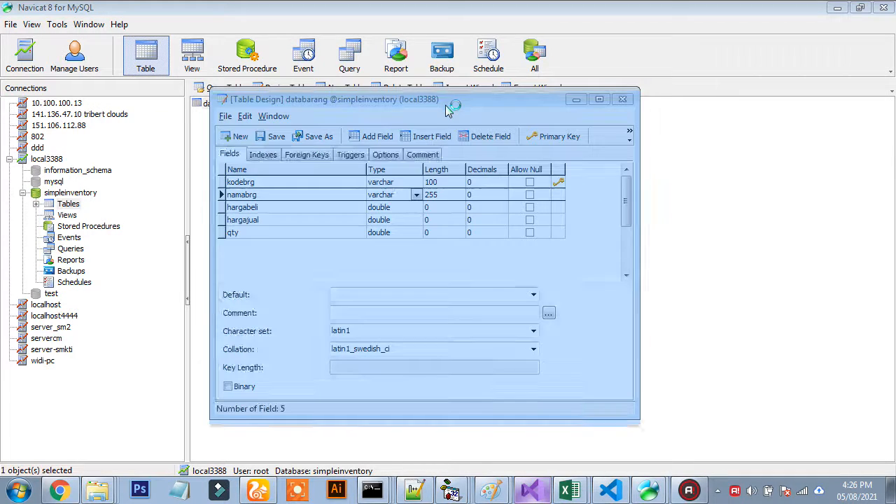
left_click_drag(449, 105, 448, 112)
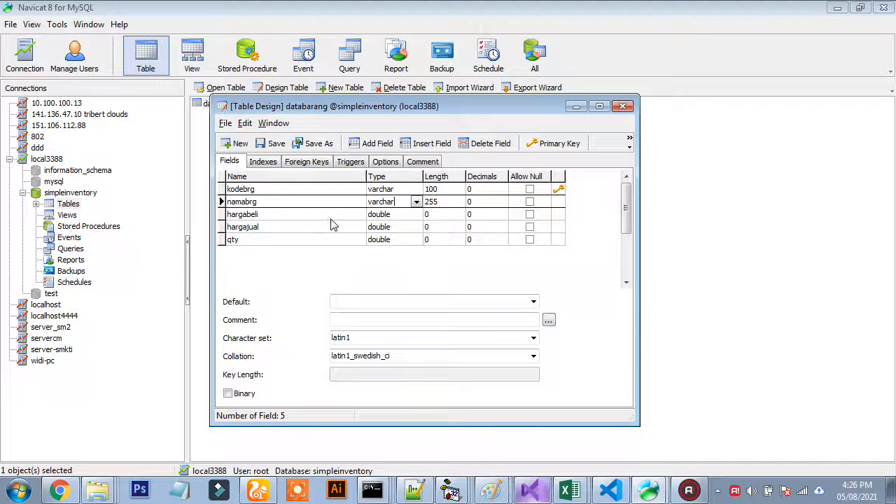
left_click(387, 217)
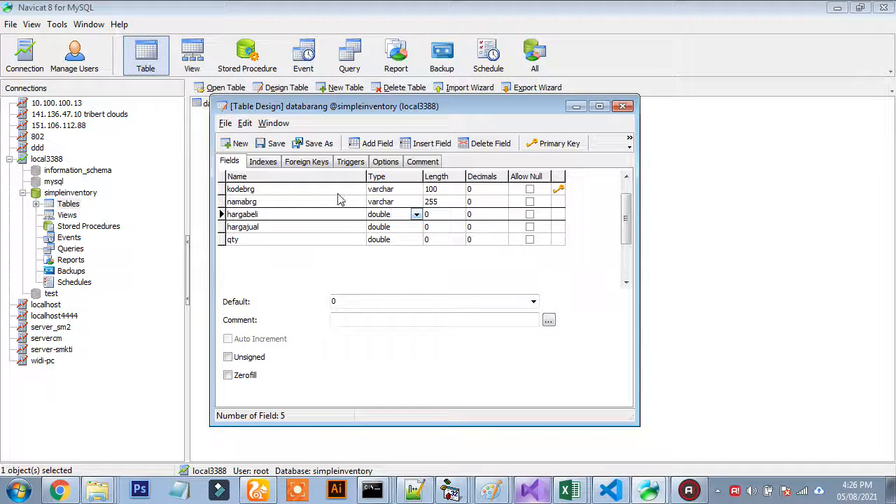
left_click(415, 215)
left_click(417, 231)
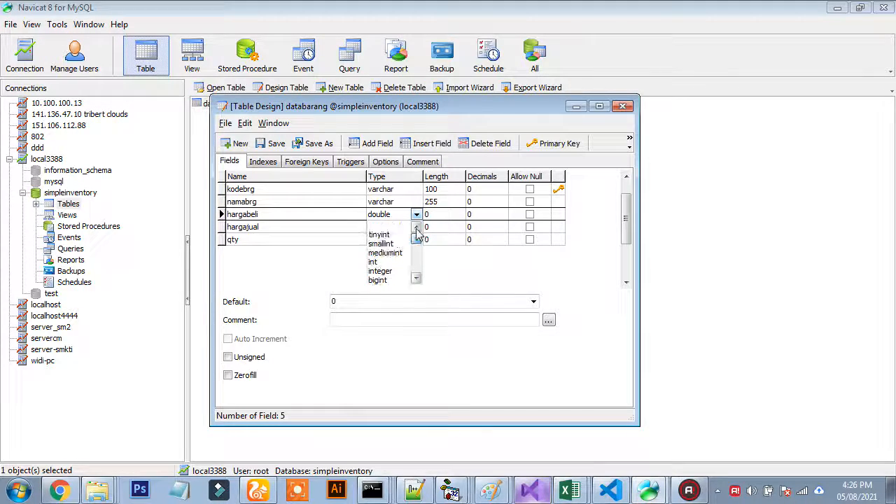
mouse_move(416, 240)
left_mouse_down()
mouse_move(416, 266)
mouse_move(416, 255)
left_mouse_up()
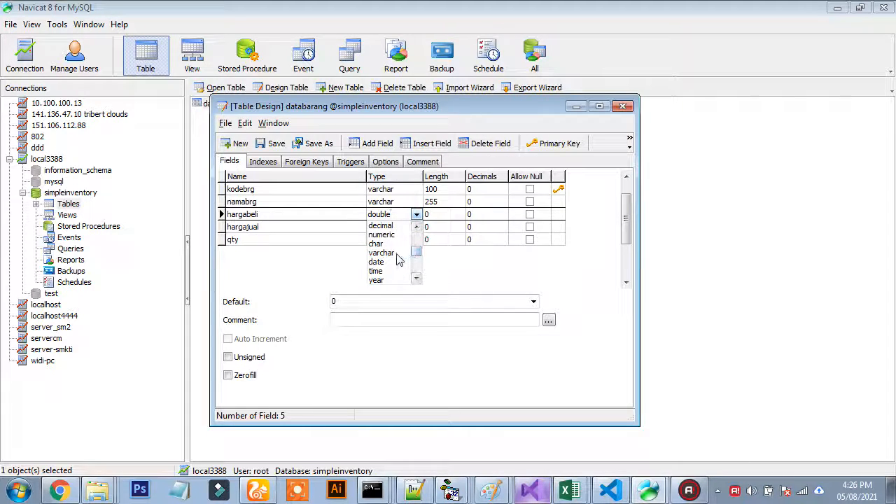
left_click(397, 254)
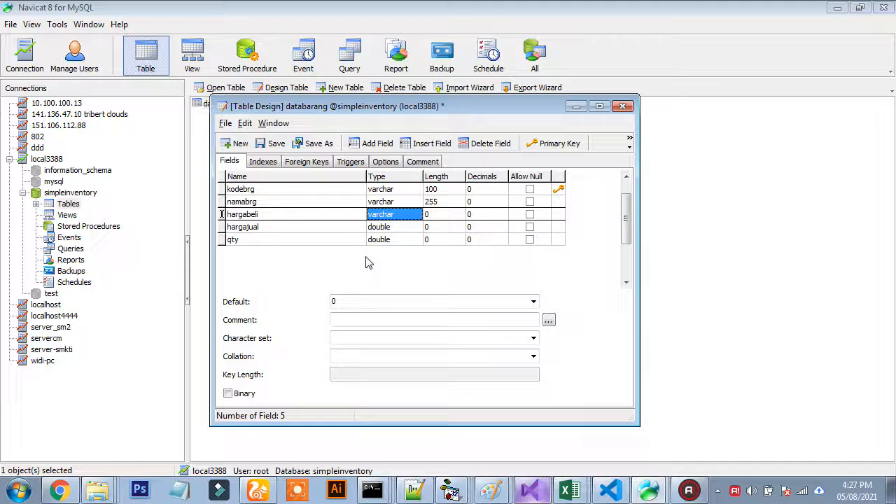
type("double")
key("Return")
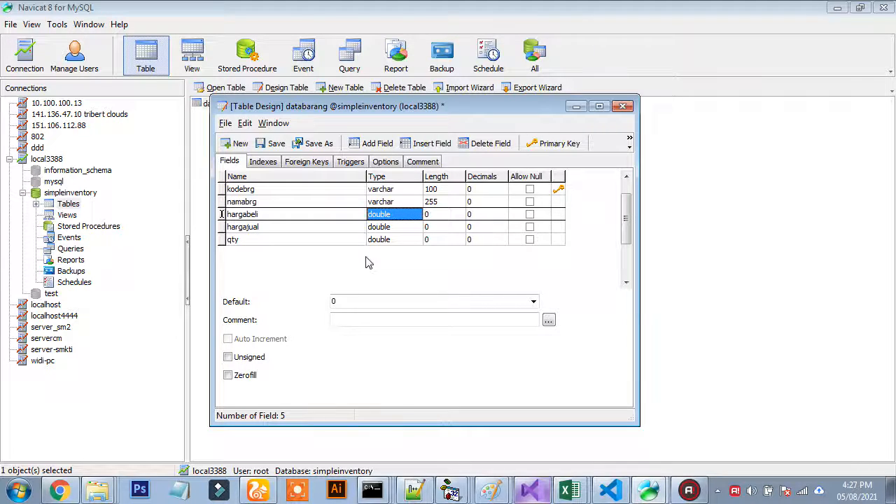
Try to change the namabrg field's type to double and save the table design
key("Up")
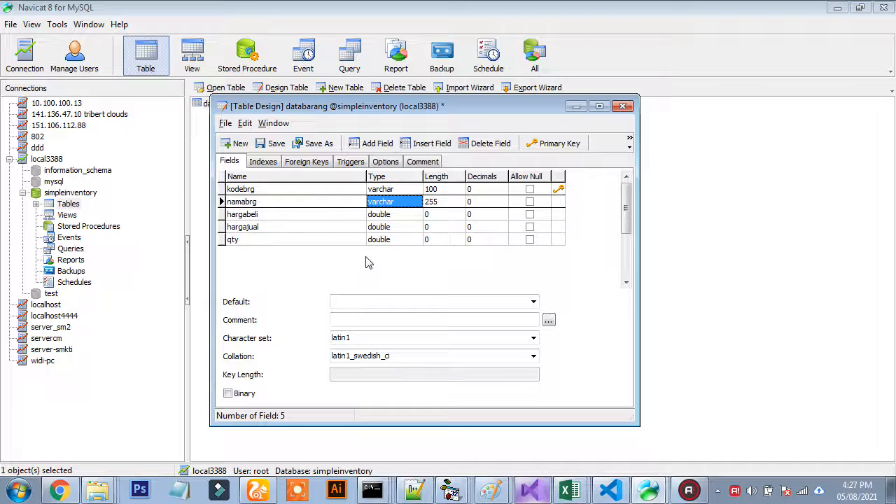
type("double")
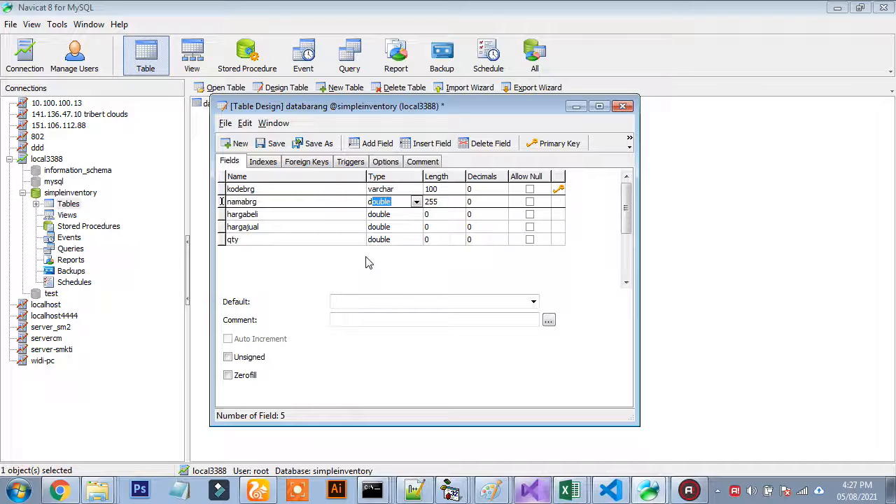
left_click(273, 145)
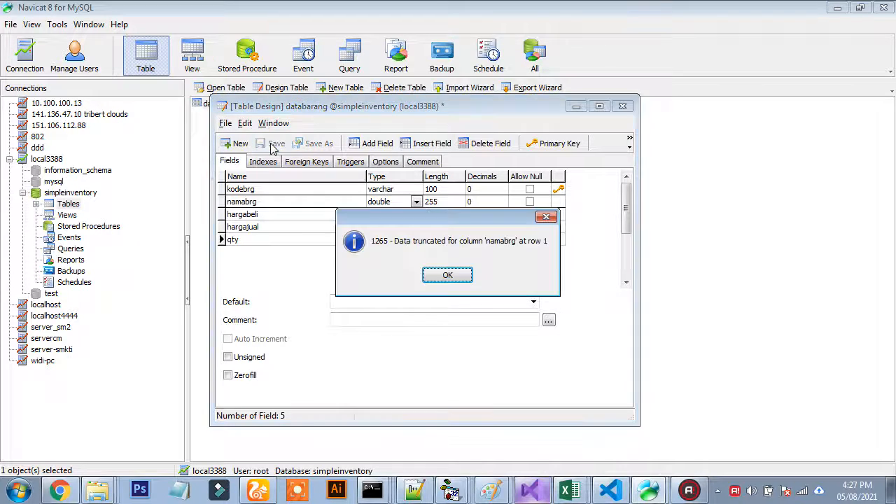
left_click(447, 278)
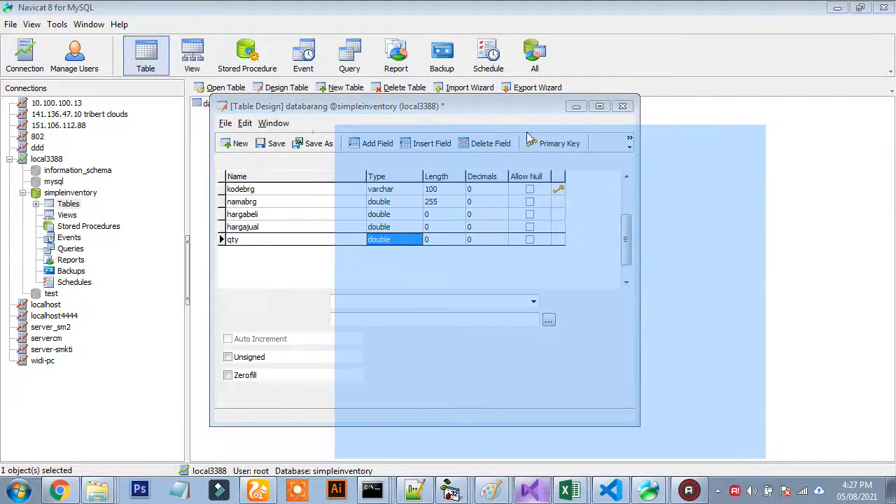
Open the databarang table's data and place its design in a separate window alongside to compare the namabrg values with the field type
double_click(223, 103)
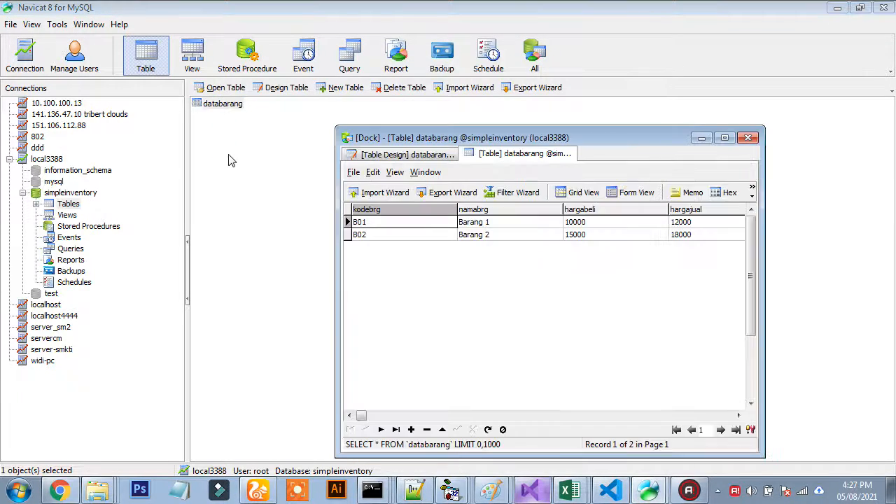
left_click_drag(476, 137, 285, 86)
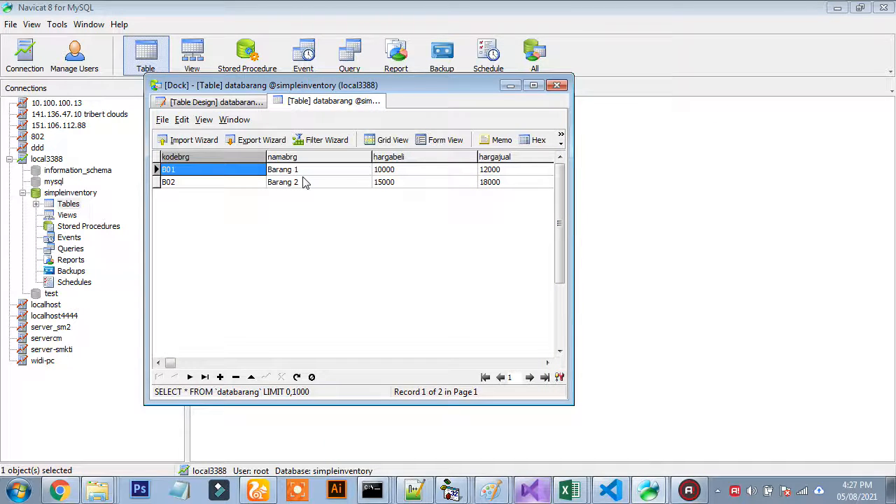
key("alt+Tab")
key("alt+Tab")
key("alt+Tab")
key("alt+Tab")
left_click(232, 102)
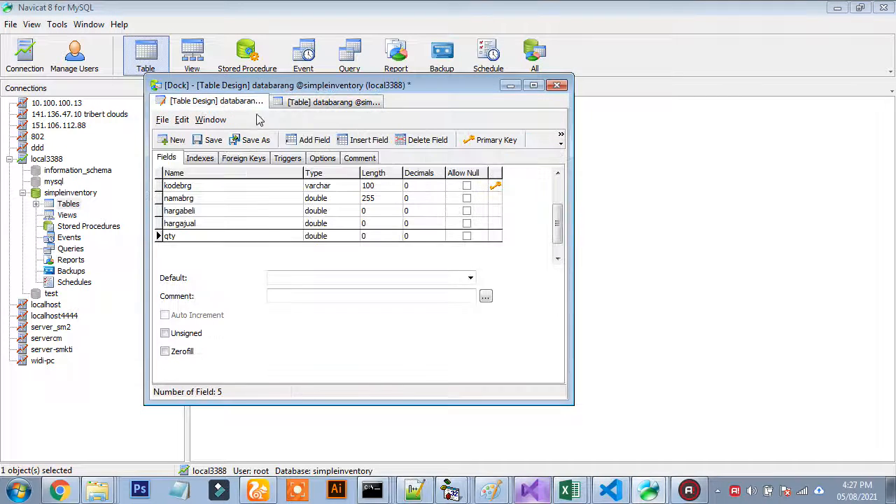
left_click_drag(232, 102, 587, 96)
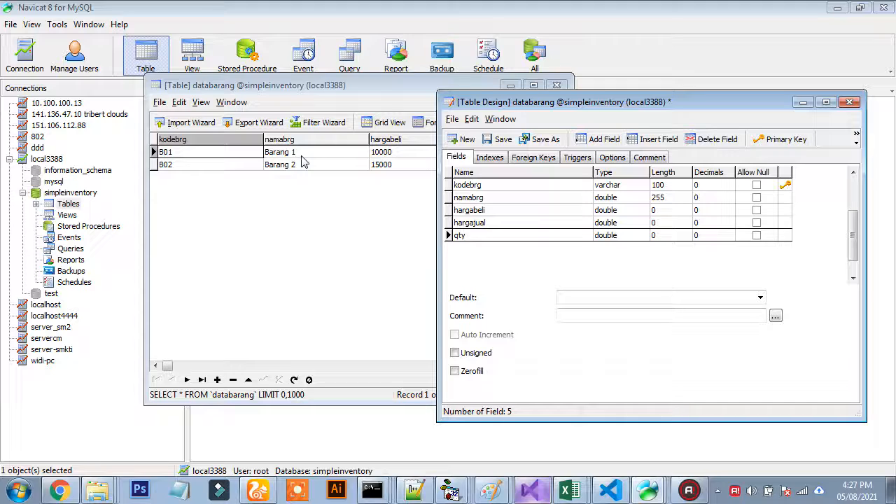
Retry saving the table design with namabrg as double and display the data types available for that field
left_click(502, 139)
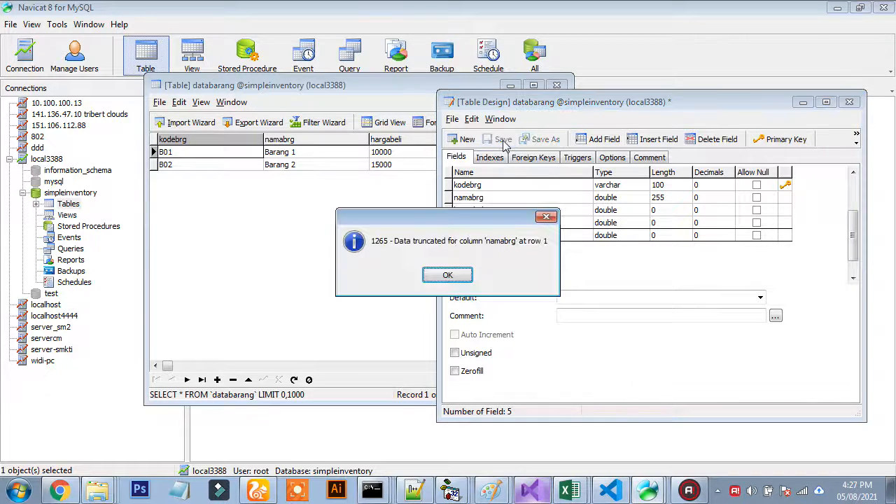
left_click(461, 277)
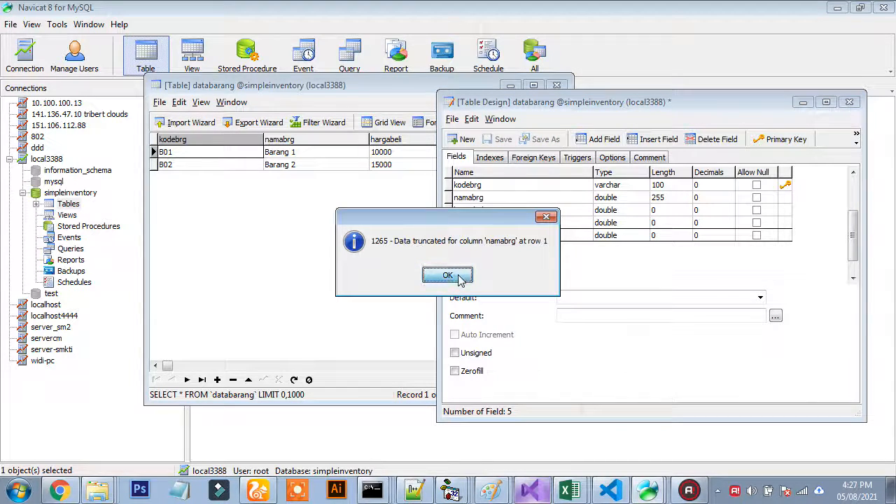
left_click(641, 199)
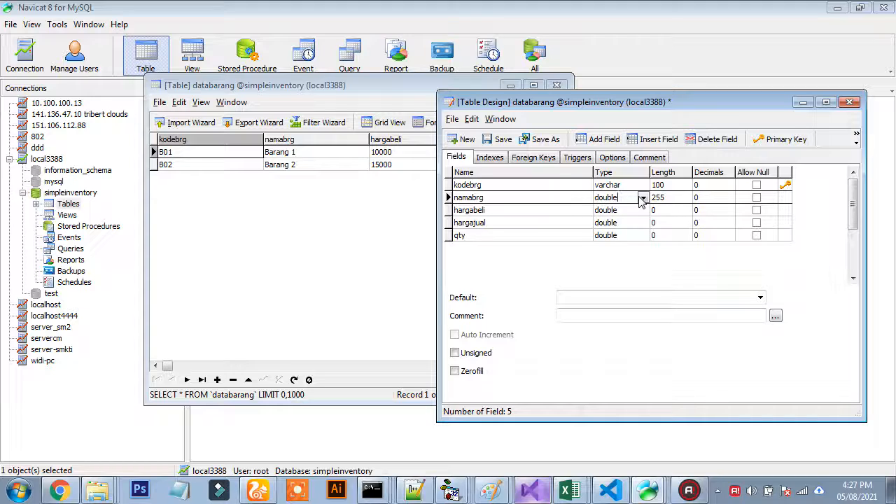
left_click(643, 198)
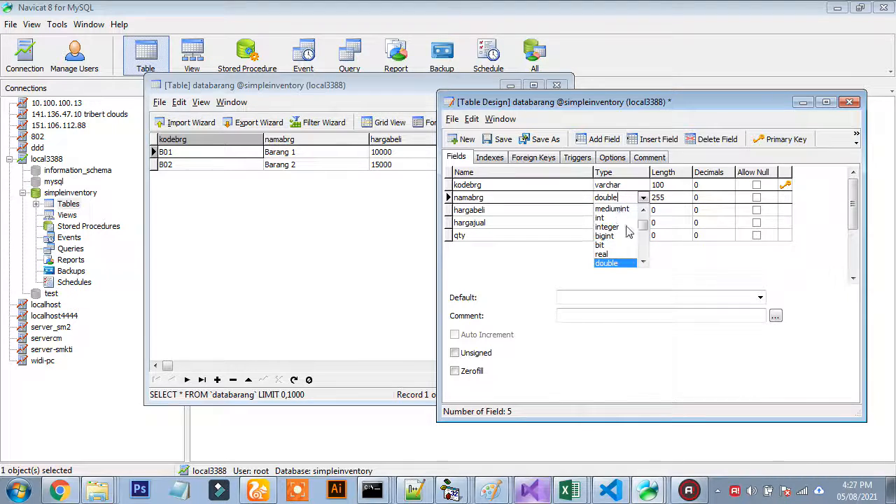
Close the databarang table design without saving its changes and close the table's data window
left_click(850, 103)
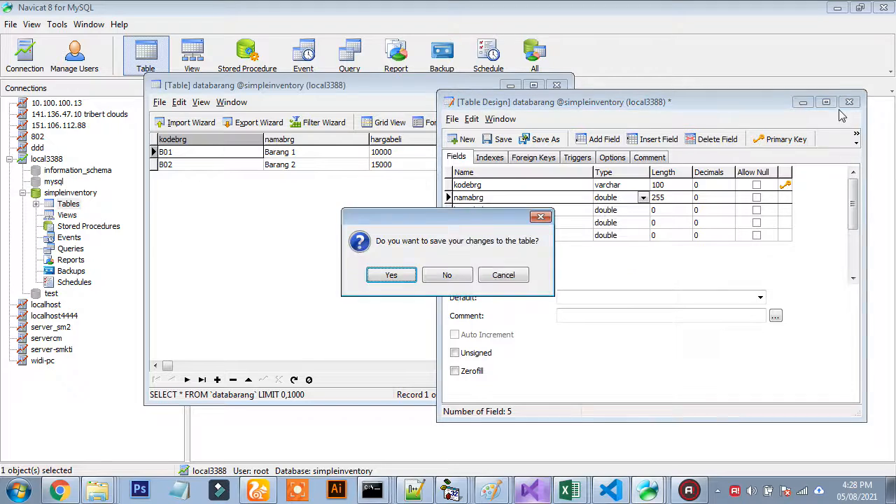
left_click(444, 277)
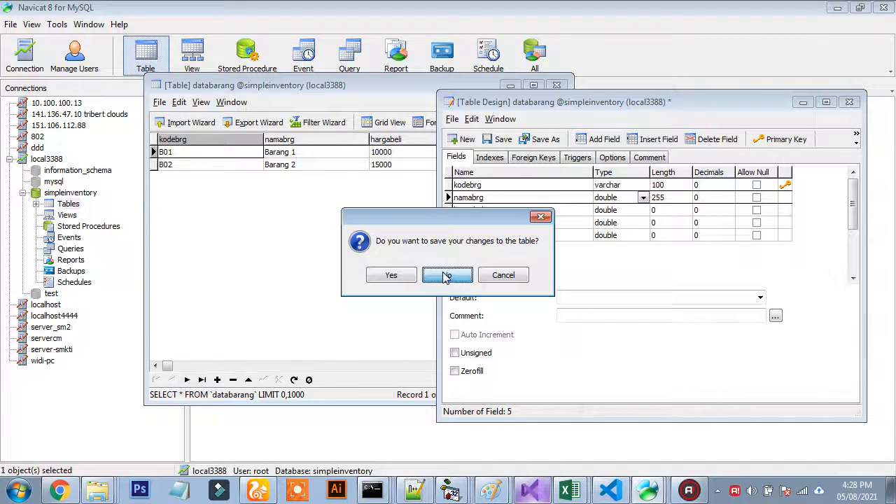
left_click(556, 85)
Open the databarang table's design to review its current field types, and close it again
right_click(221, 106)
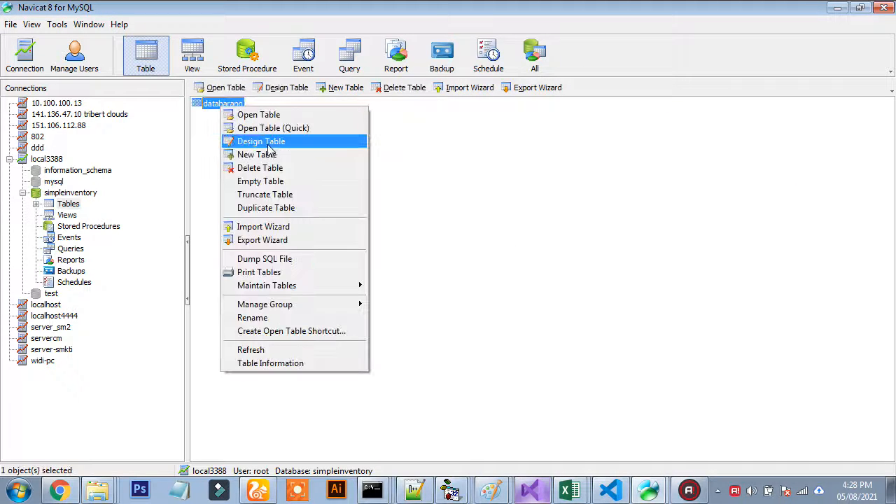
left_click(272, 144)
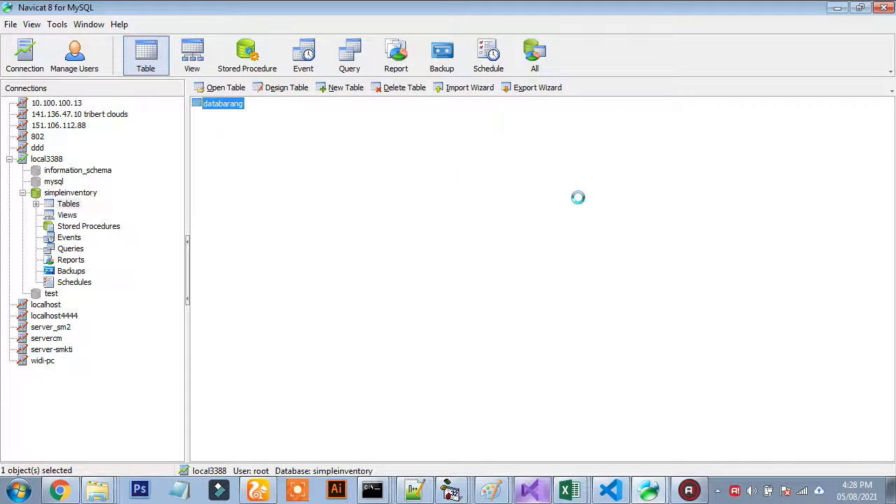
left_click_drag(431, 94, 662, 122)
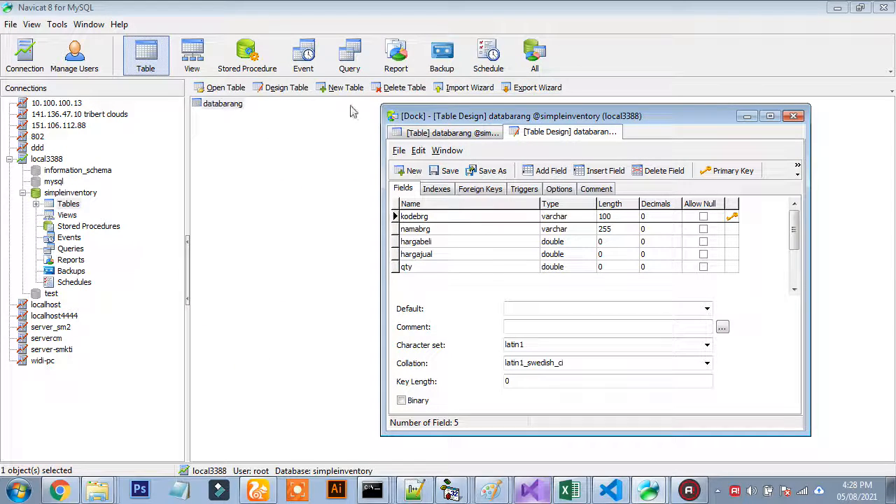
left_click(794, 116)
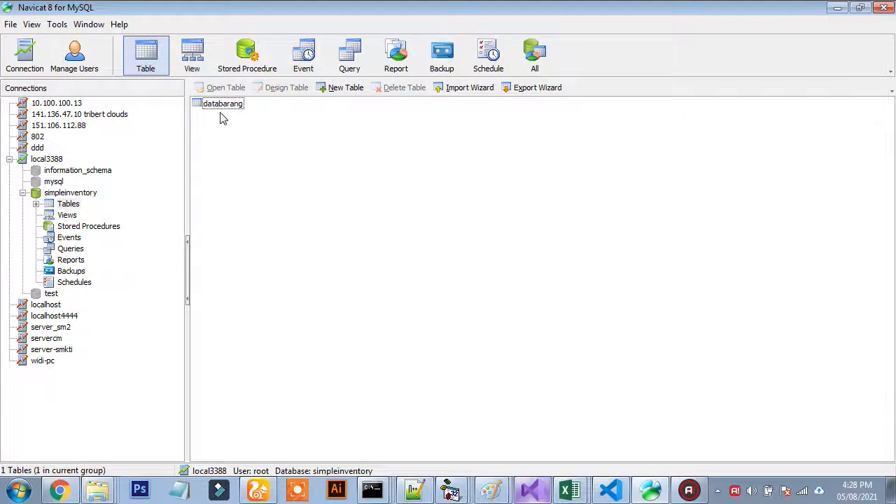
Duplicate the databarang table within the simpleinventory database
right_click(218, 107)
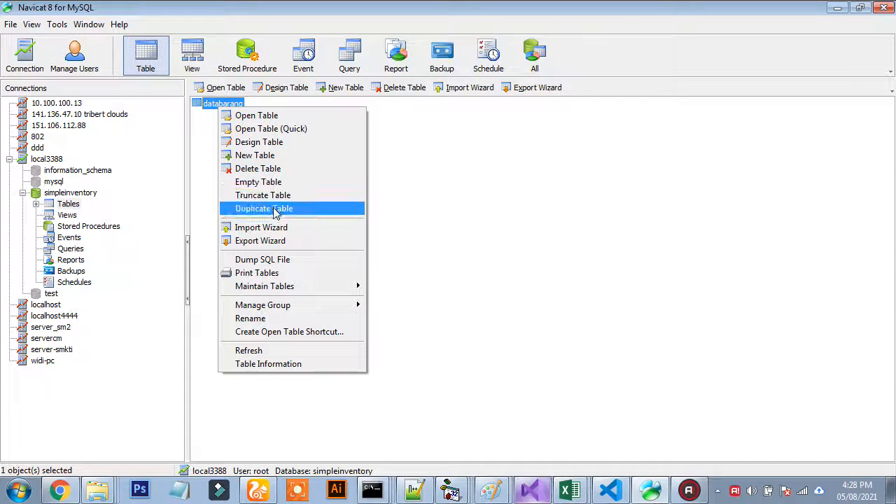
left_click(274, 208)
Empty the original databarang table of all its records and open its data to check the result
left_click(235, 105)
right_click(235, 106)
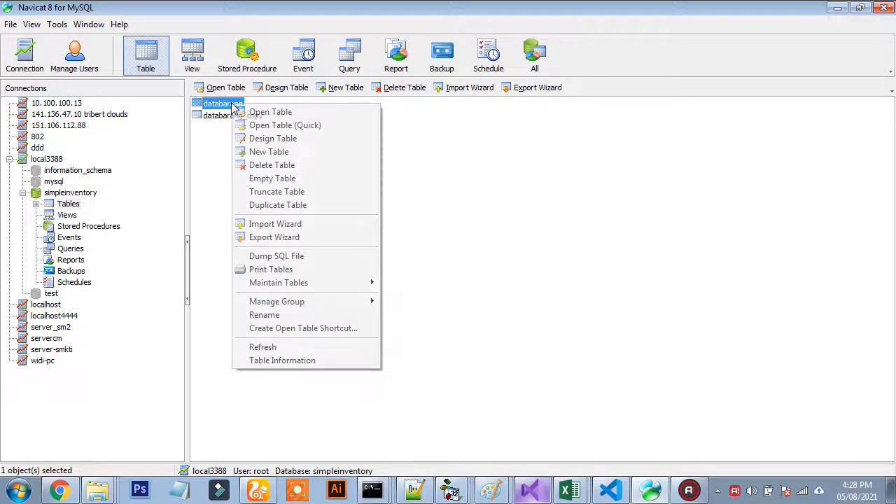
left_click(287, 177)
left_click(434, 271)
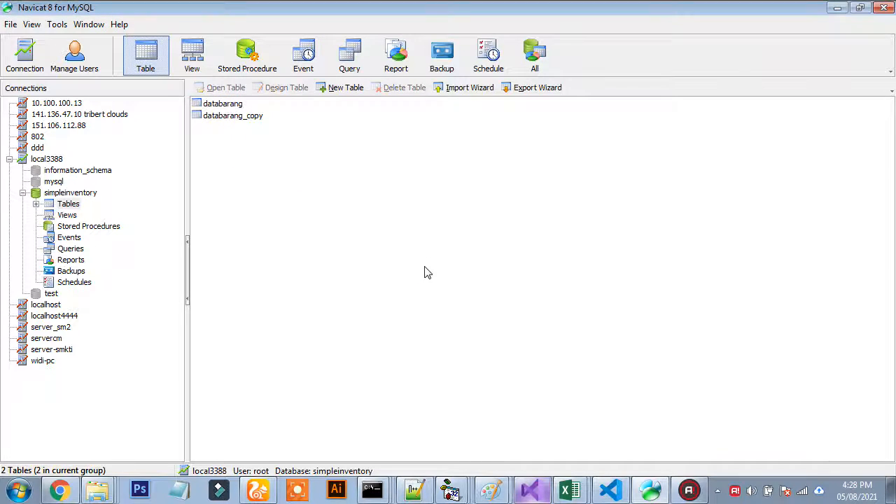
double_click(236, 105)
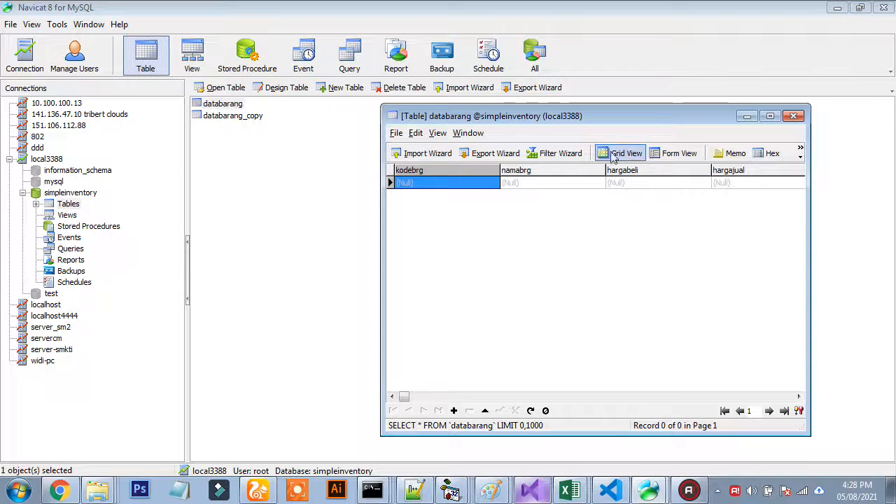
left_click(793, 116)
Change the kodebrg field's type to double in the databarang table design and save it
right_click(224, 105)
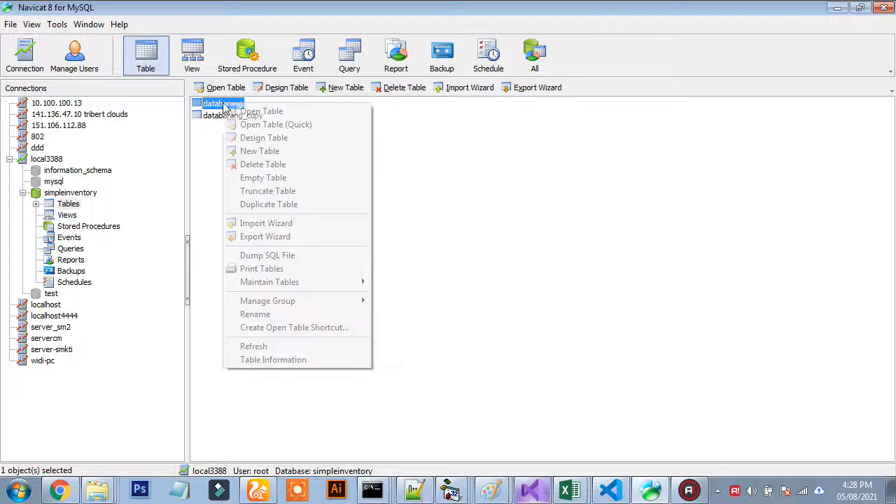
left_click(260, 139)
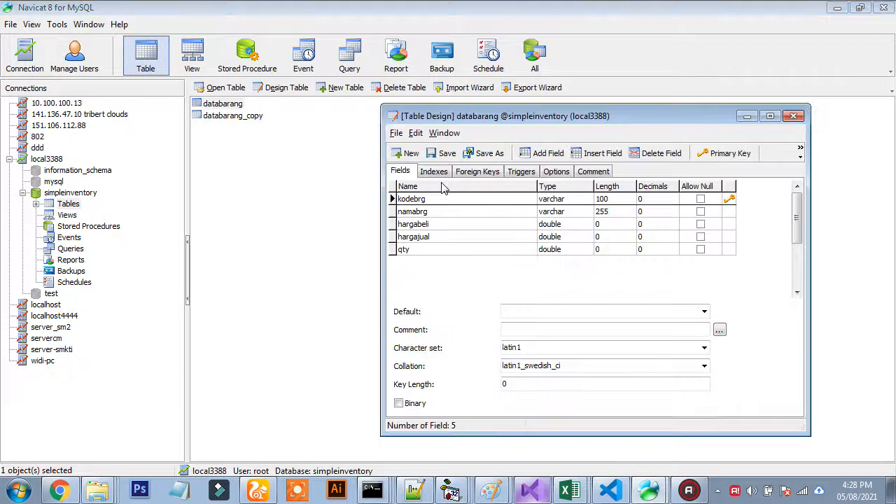
left_click(462, 211)
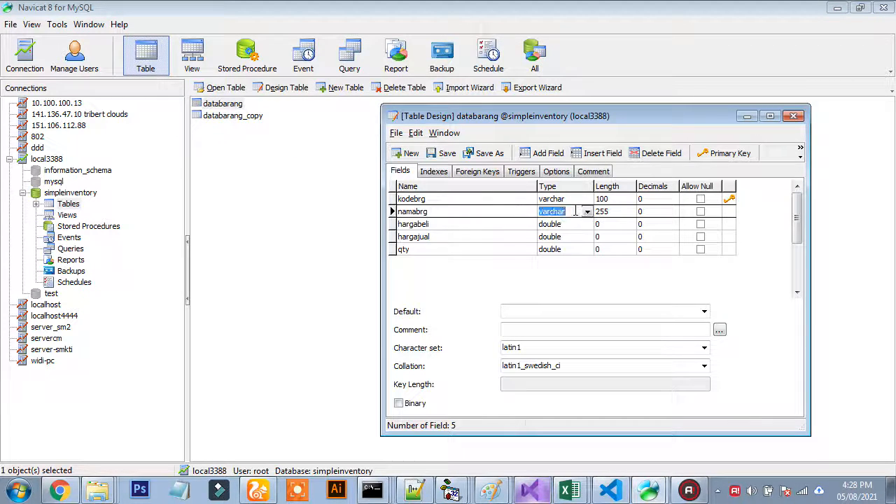
left_click(581, 199)
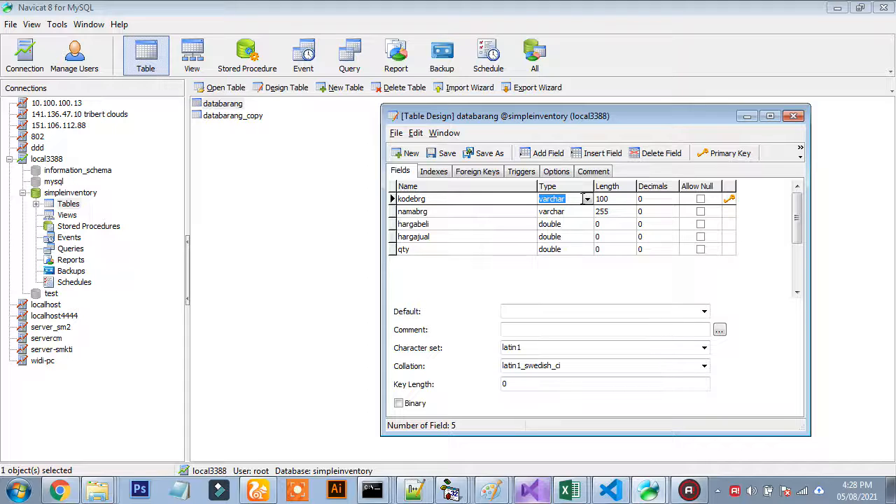
type("int")
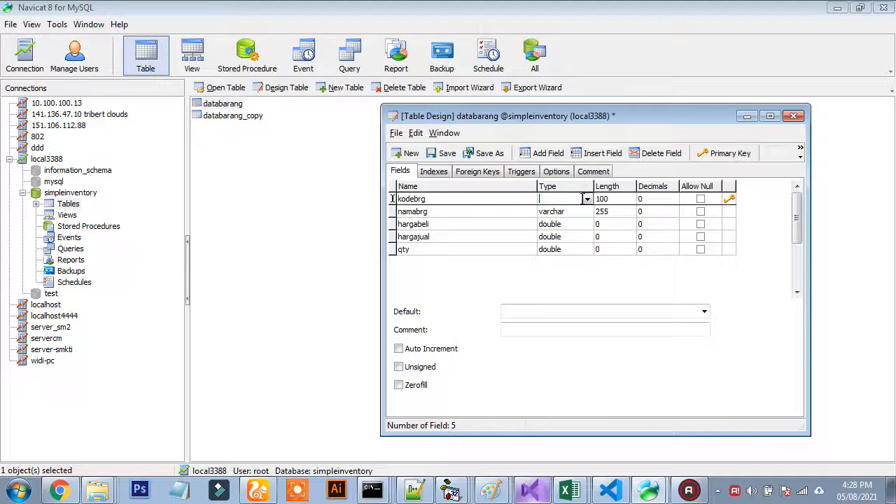
type("double")
key("Return")
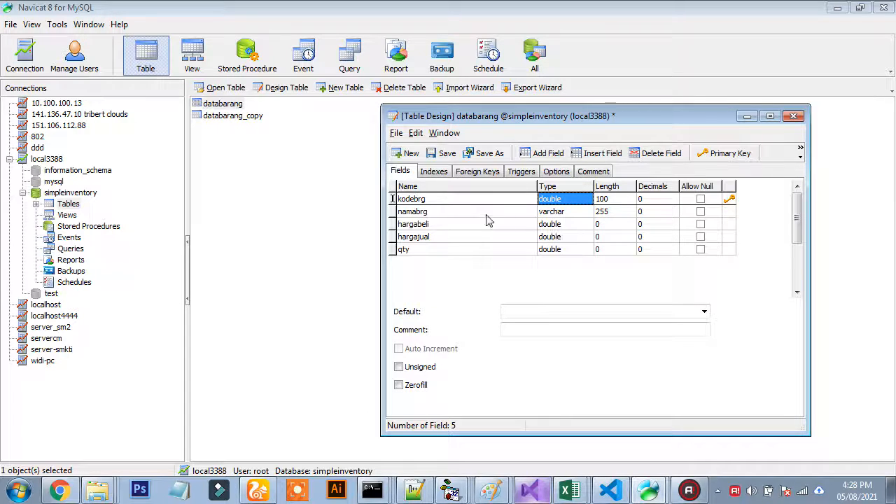
left_click(443, 153)
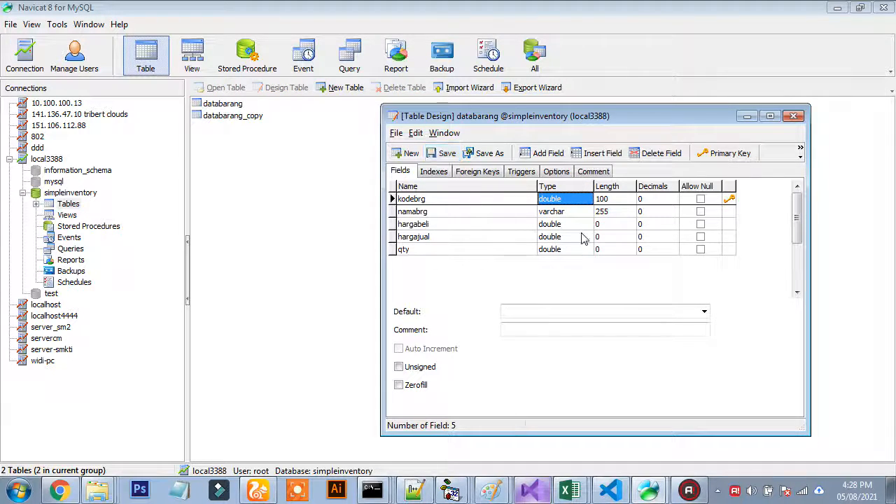
View the databarang table's data after the type change and return to its design to compare the fields
left_click(223, 103)
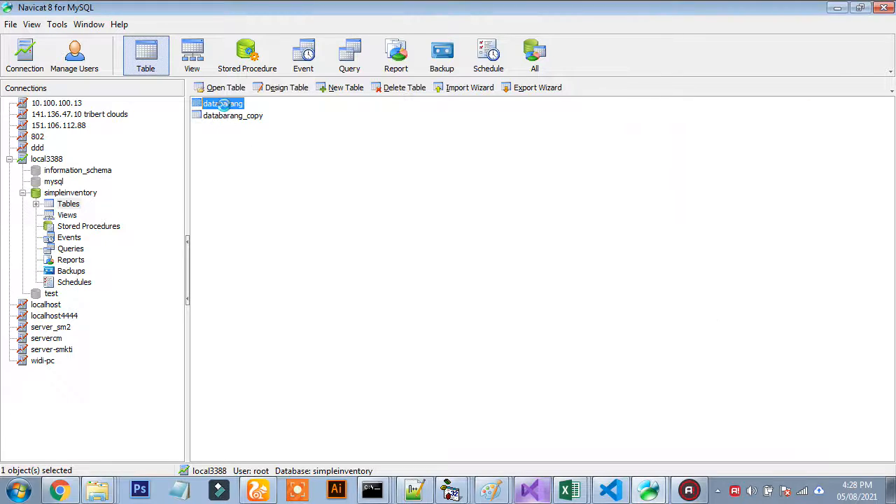
double_click(223, 104)
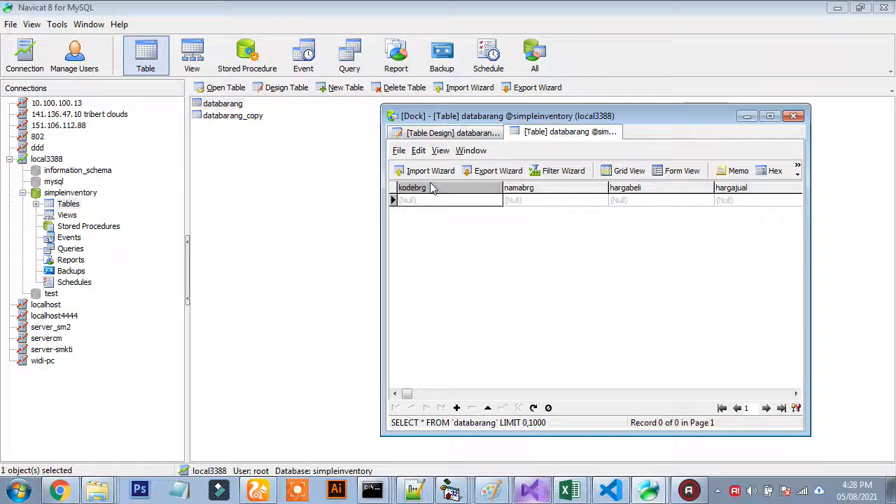
left_click(448, 133)
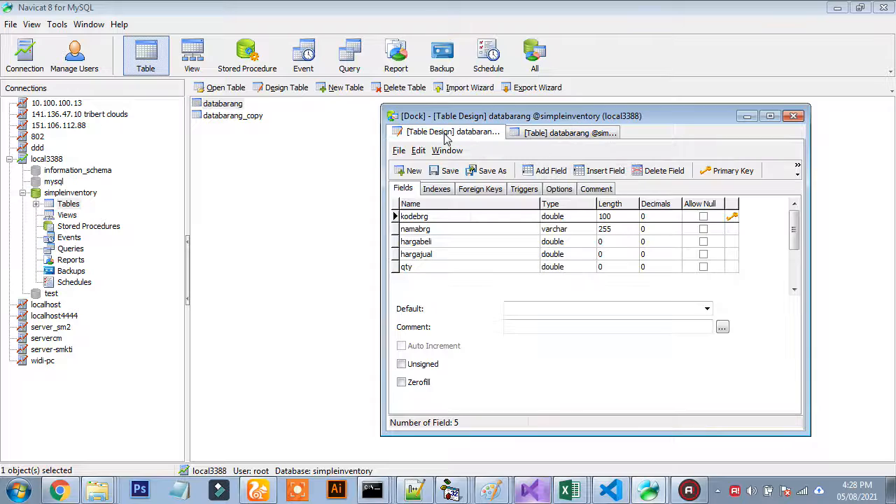
left_click_drag(545, 119, 480, 95)
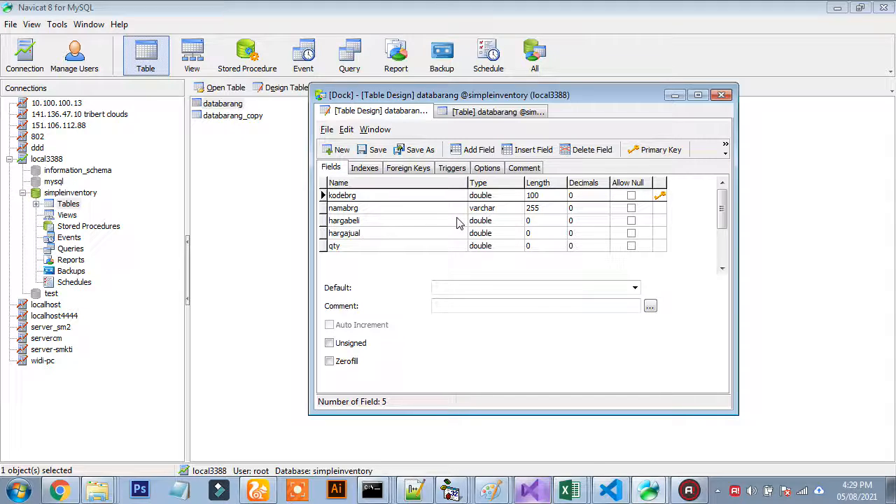
Add a kodesupplier field of type varchar below qty in the databarang table design
left_click(407, 246)
key("Down")
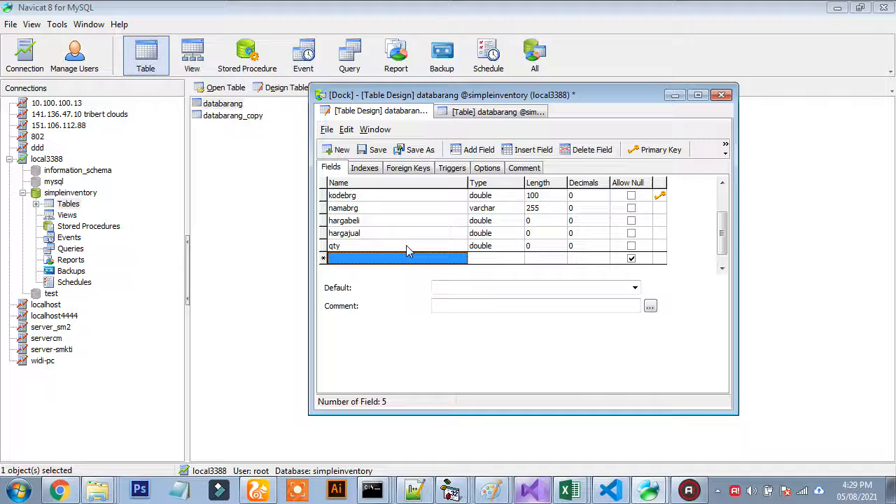
type("kode")
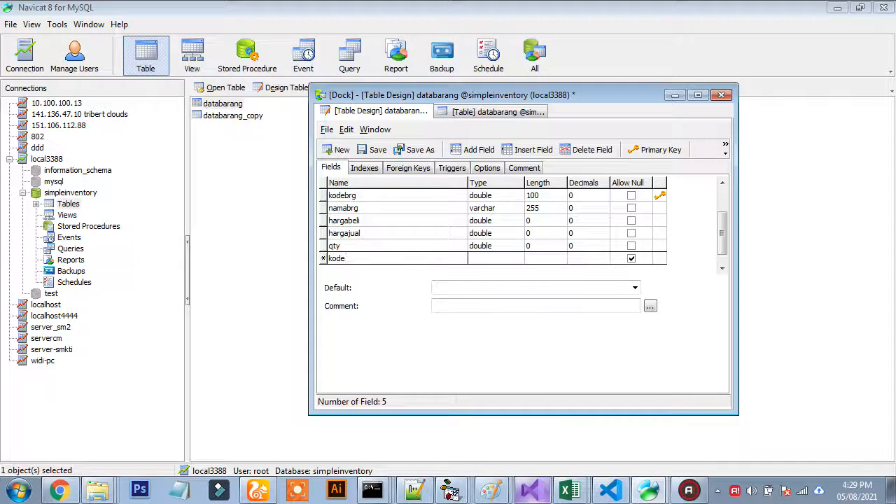
type("supplier")
key("Tab")
type("v")
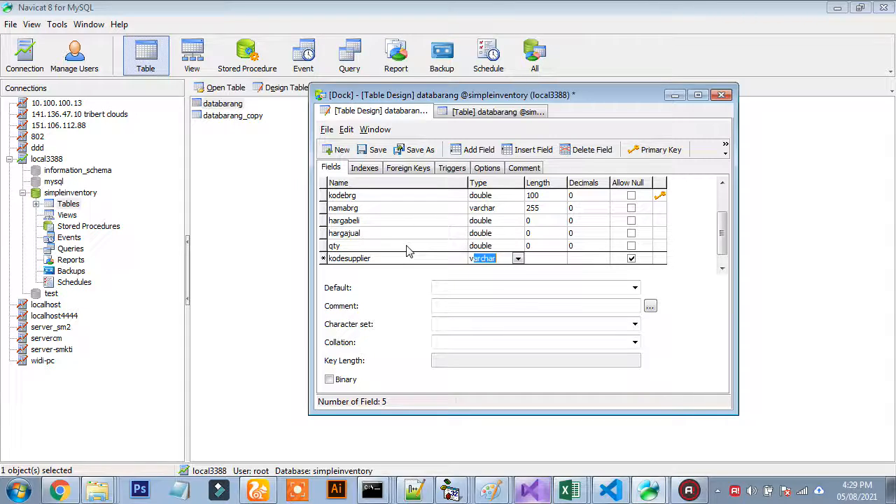
key("Return")
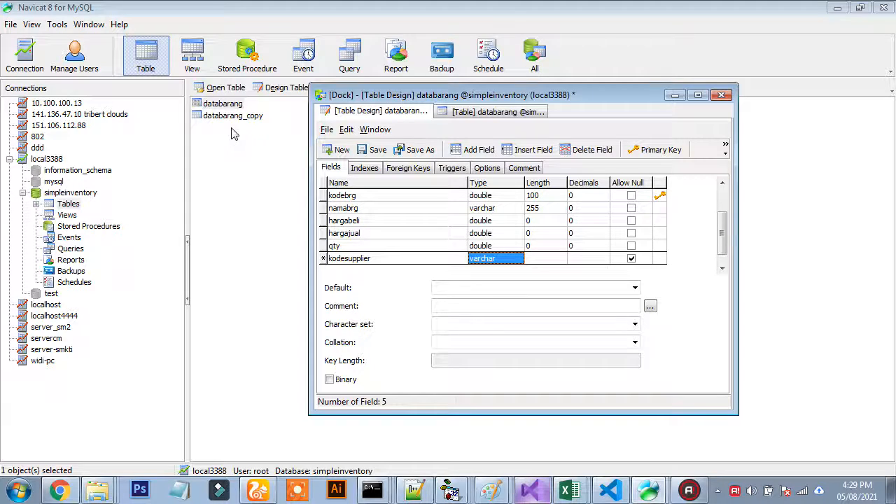
Leave null values allowed for kodesupplier, save the databarang table design and close the window
left_click(631, 259)
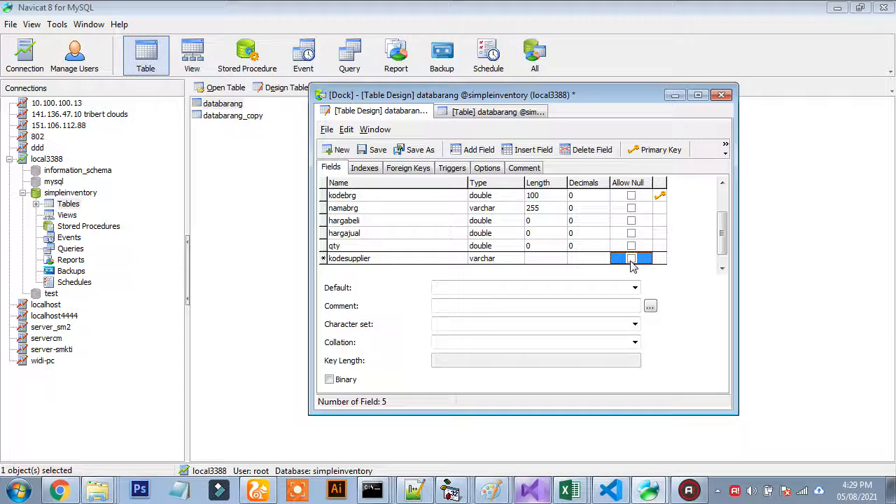
left_click(632, 265)
left_click(375, 151)
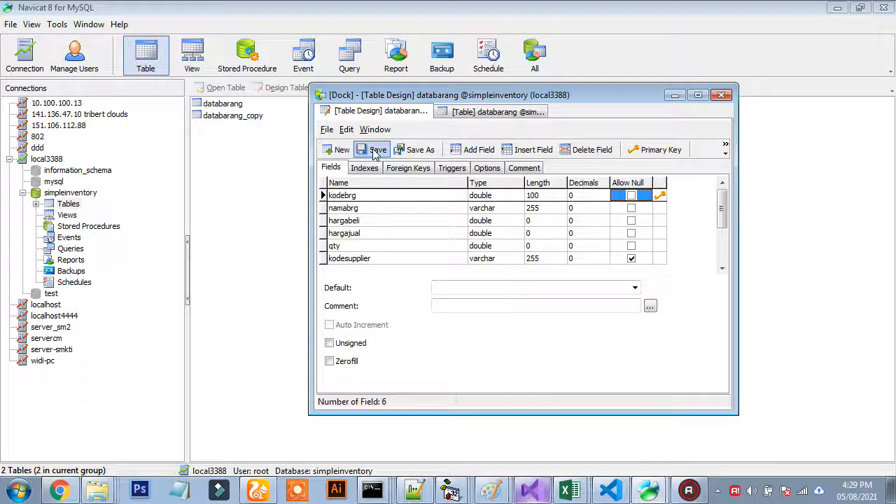
left_click(722, 94)
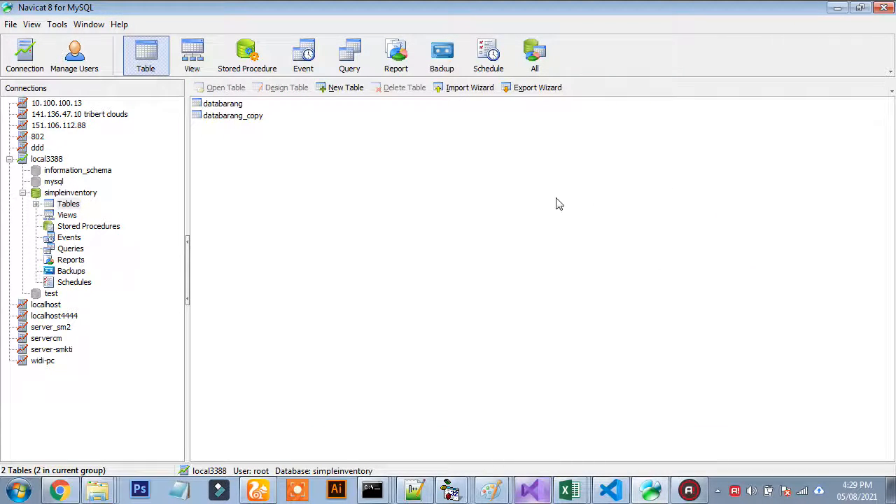